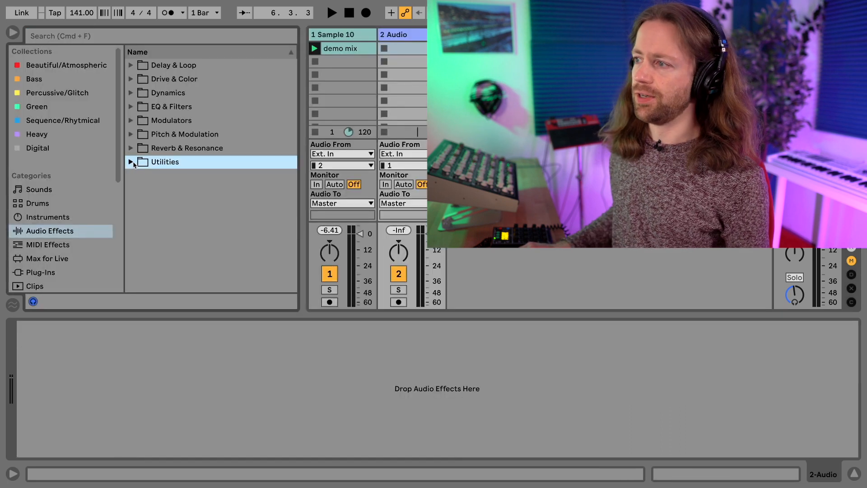
Load an empty Audio Effect Rack onto the Audio track and drop EQ Eight inside it
left_click(131, 162)
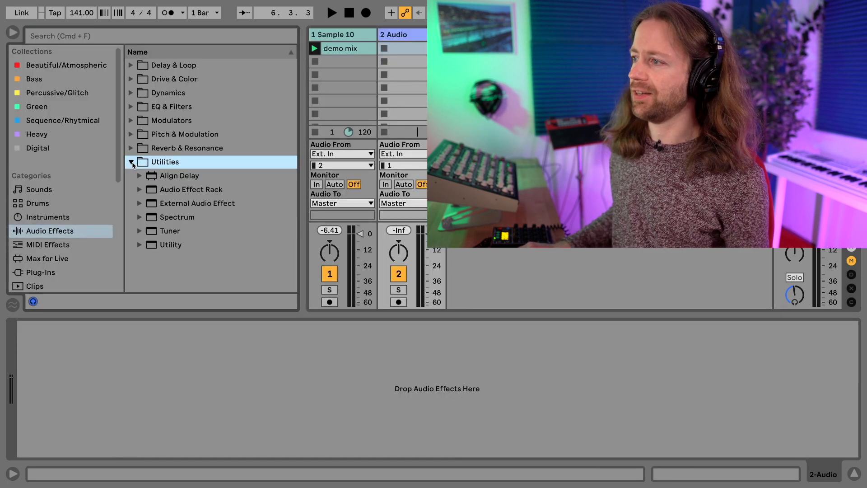
double_click(180, 189)
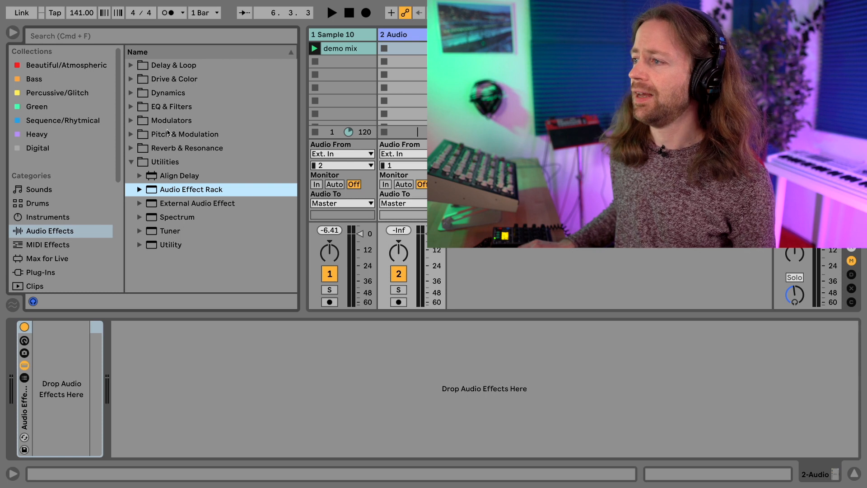
left_click(132, 107)
left_click_drag(184, 149, 55, 381)
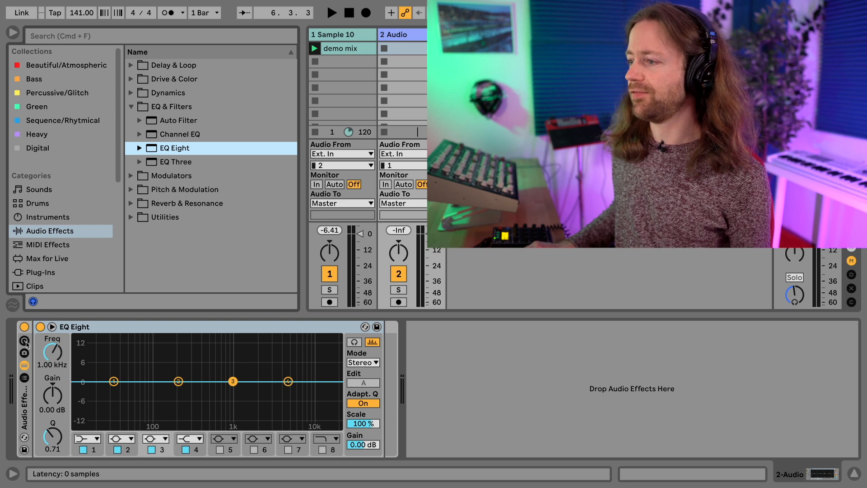
Reveal the rack's eight macro knobs and set EQ Eight band 1 to 32.3 Hz, -0.12 dB
key("super+g")
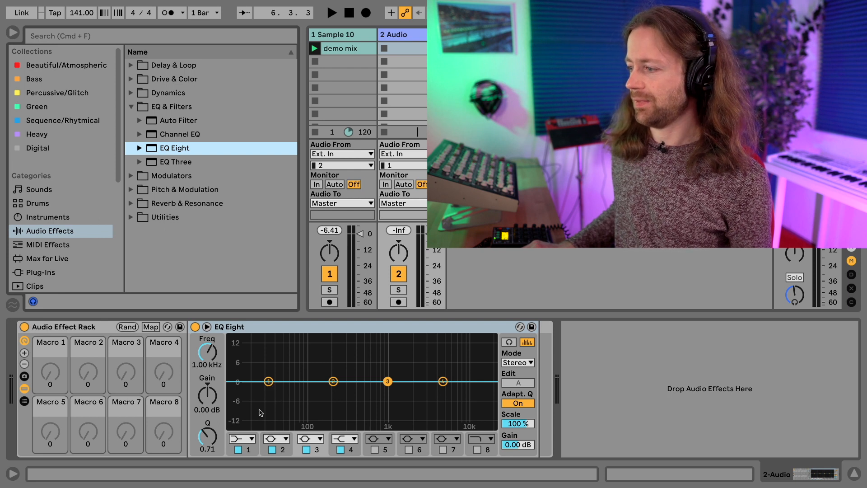
mouse_move(269, 382)
left_mouse_down()
mouse_move(273, 370)
mouse_move(271, 382)
left_mouse_up()
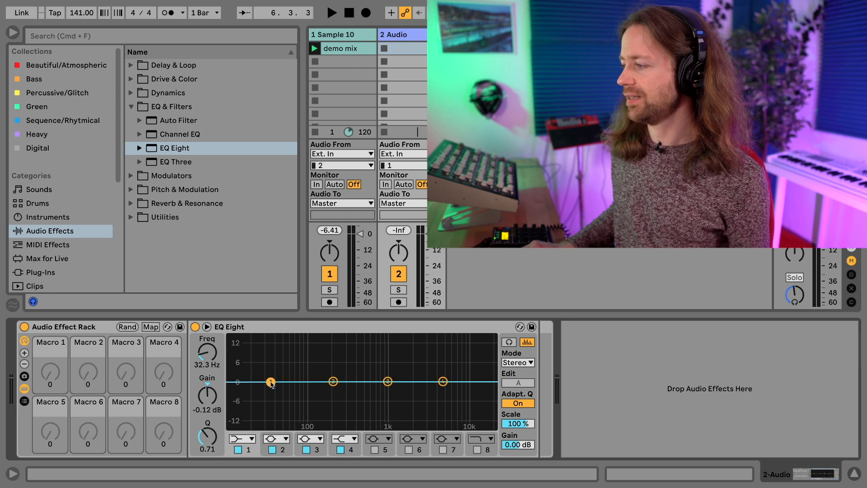
mouse_move(441, 384)
left_mouse_down()
mouse_move(442, 369)
mouse_move(442, 380)
left_mouse_up()
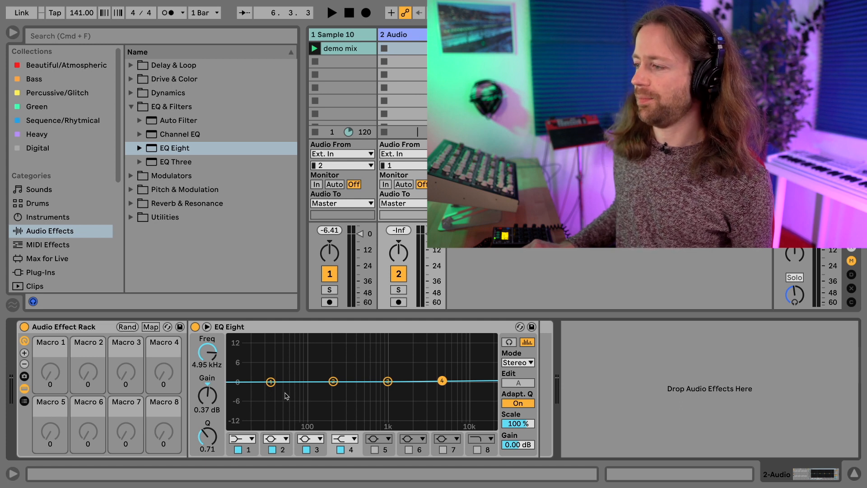
left_click(271, 383)
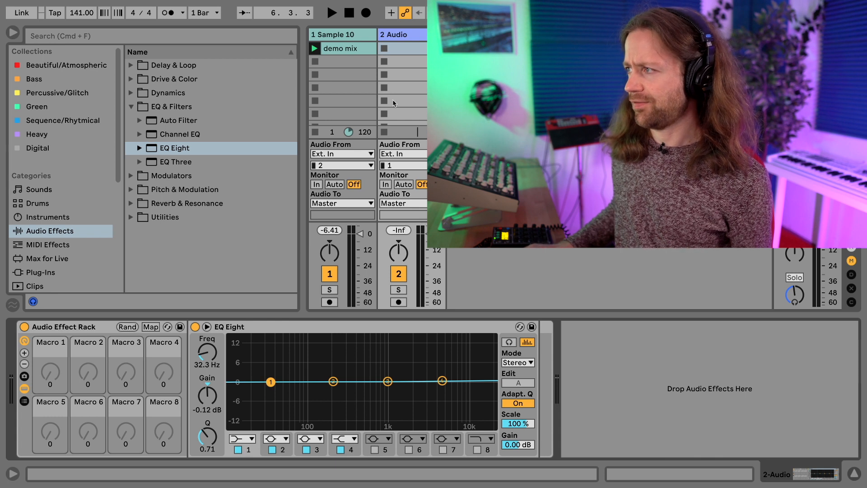
left_click(358, 32)
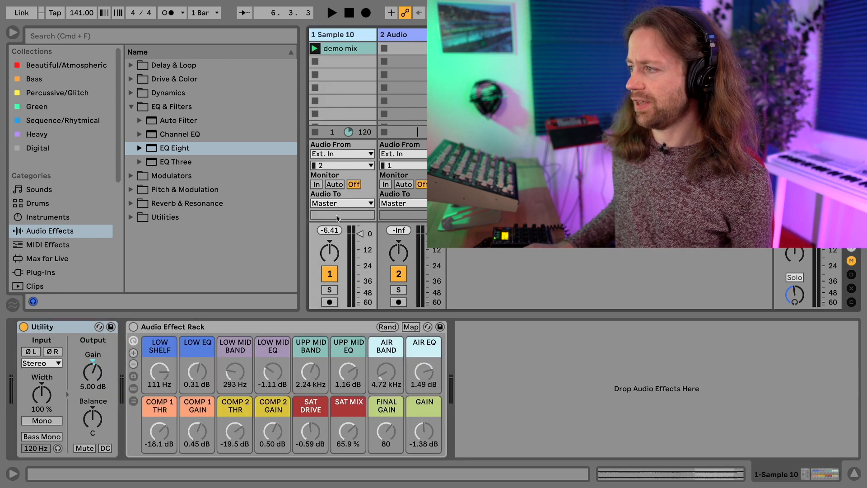
left_click(404, 32)
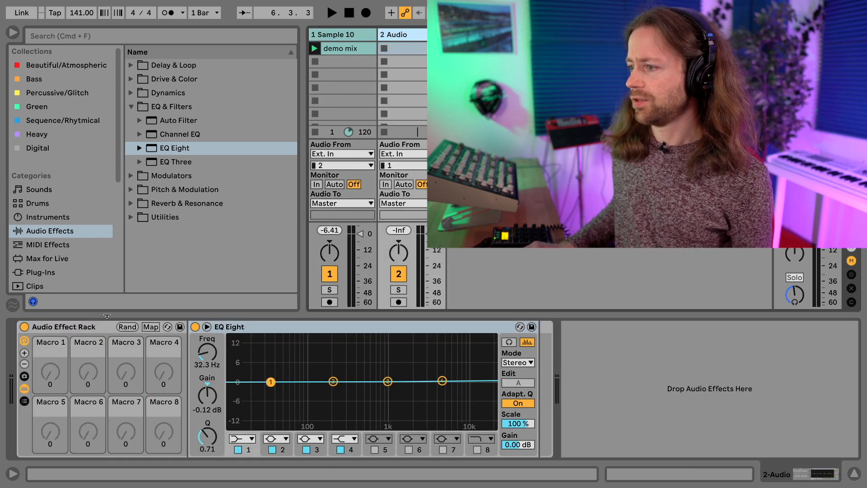
Map EQ Eight band 1 frequency to Macro 1 and band 1 gain to Macro 2
right_click(205, 356)
left_click(261, 181)
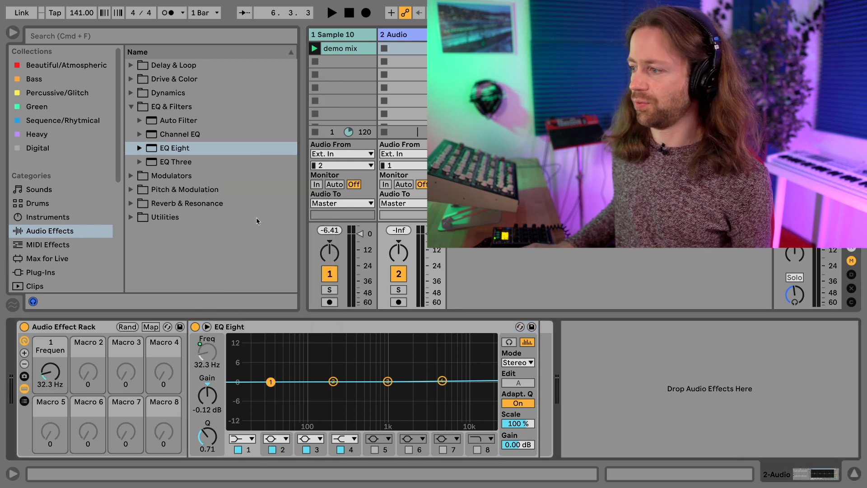
right_click(210, 400)
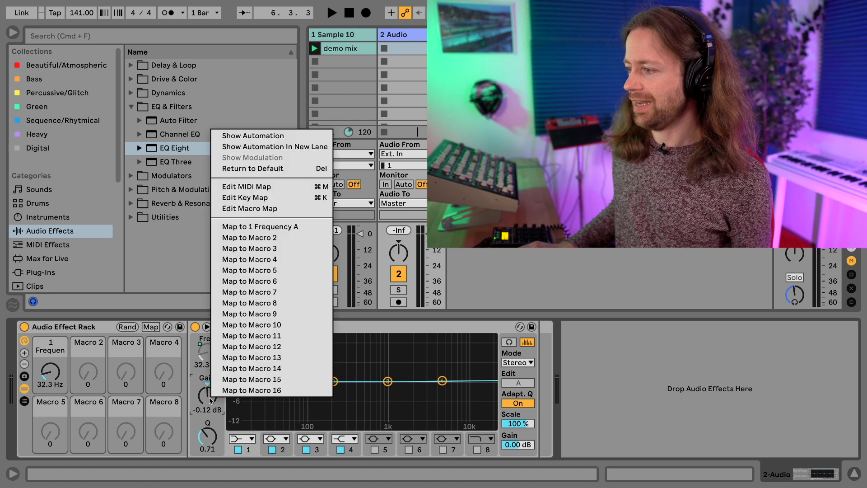
left_click(263, 242)
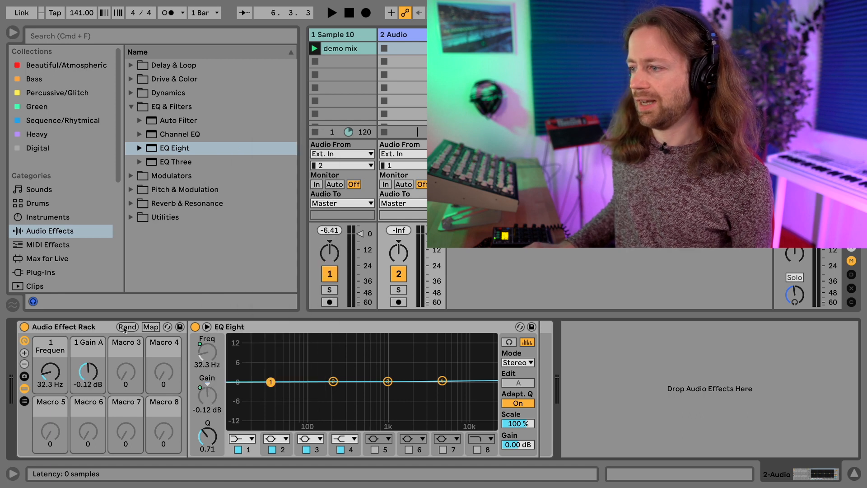
Rename Macro 1 to 'BASS EQ BAND', colour it teal, then view Sample 10's rack
left_click(53, 351)
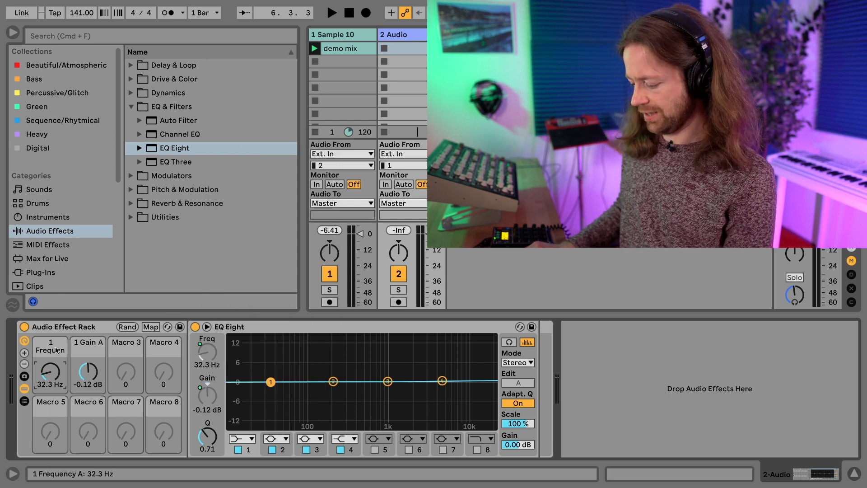
key("super+r")
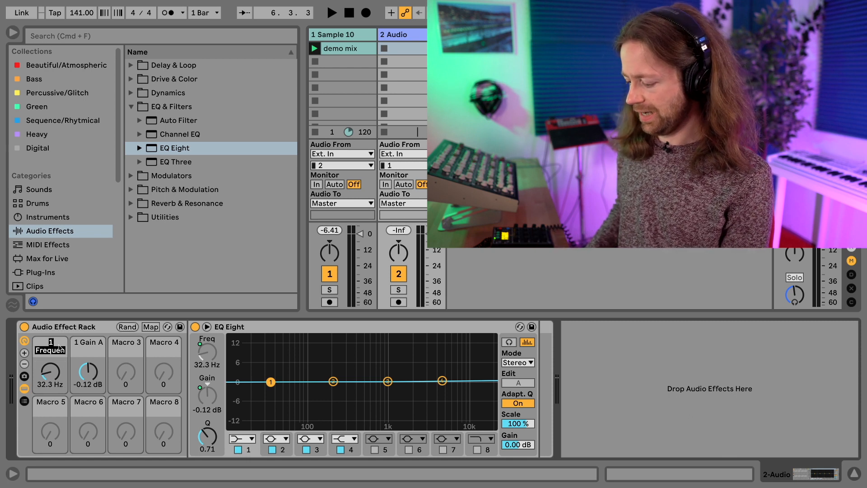
type("BASS EQ")
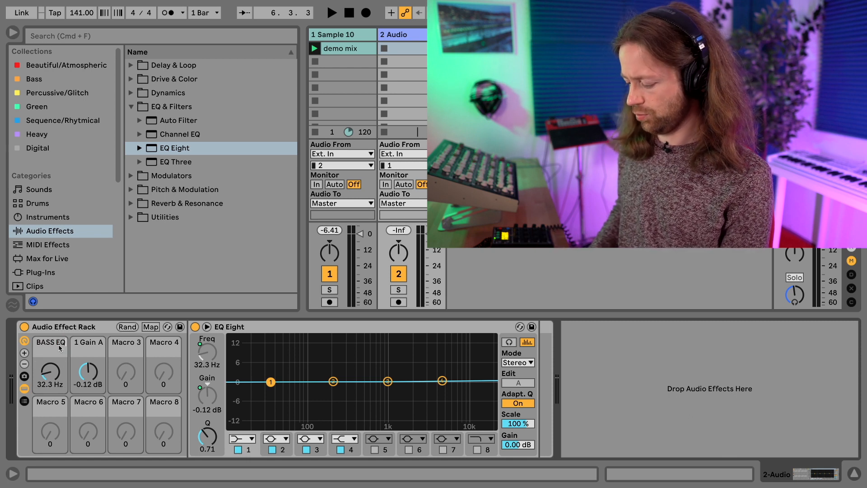
type(" BAND")
key("Return")
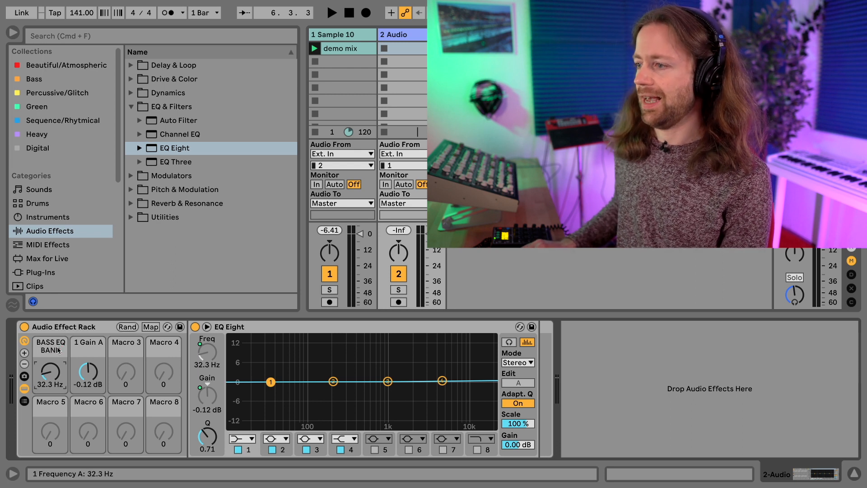
right_click(53, 350)
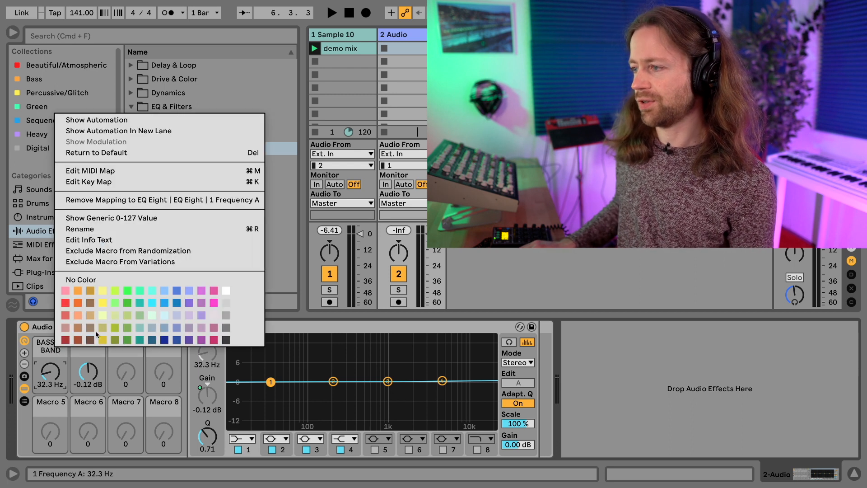
left_click(140, 306)
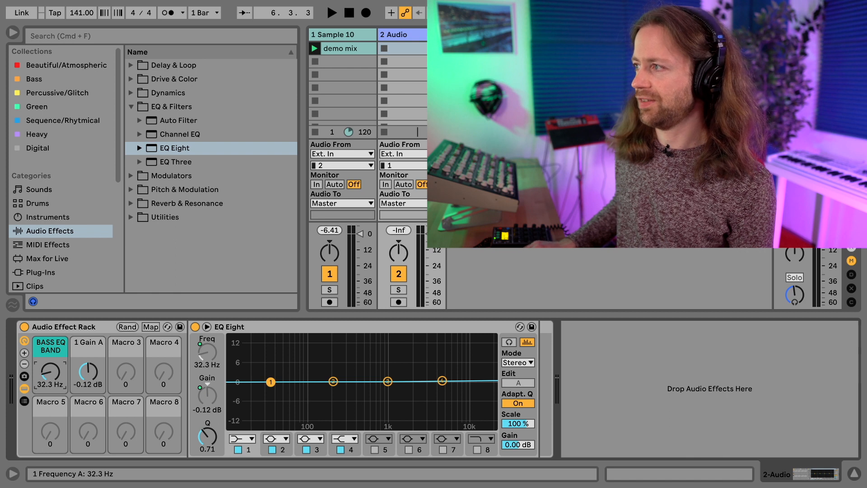
left_click(347, 33)
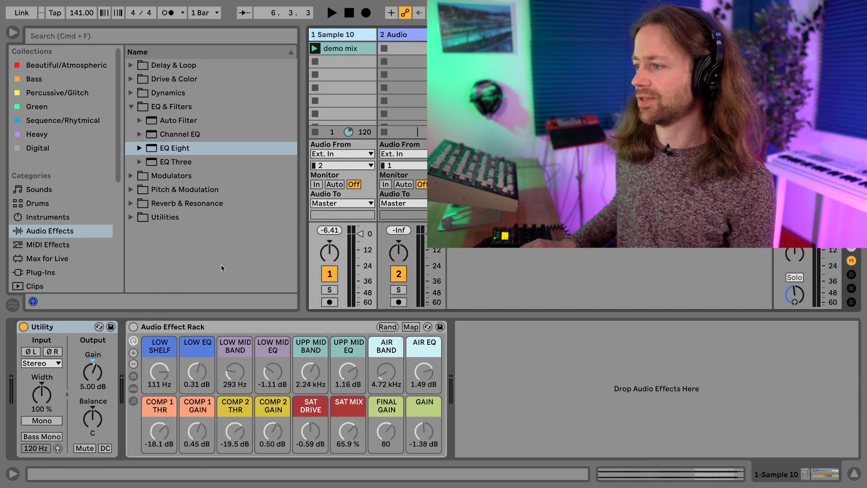
Reveal the mastering rack's device chain and expand its EQ Eight
left_click(133, 327)
left_click(133, 388)
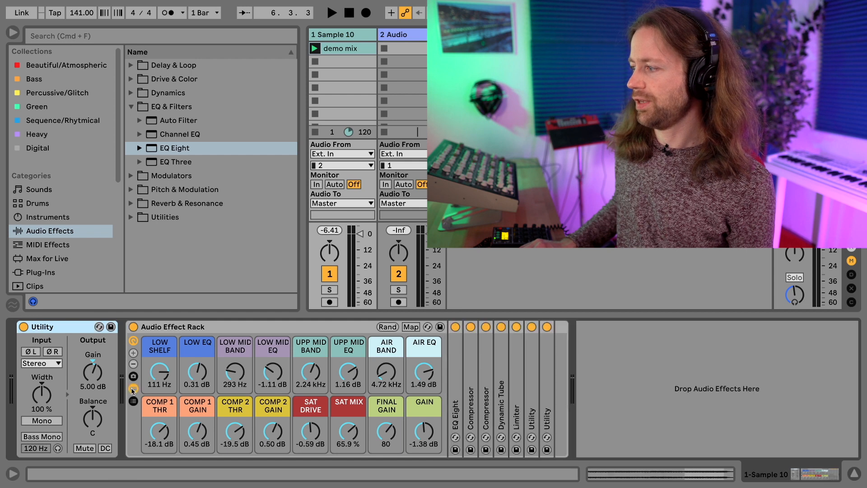
double_click(455, 377)
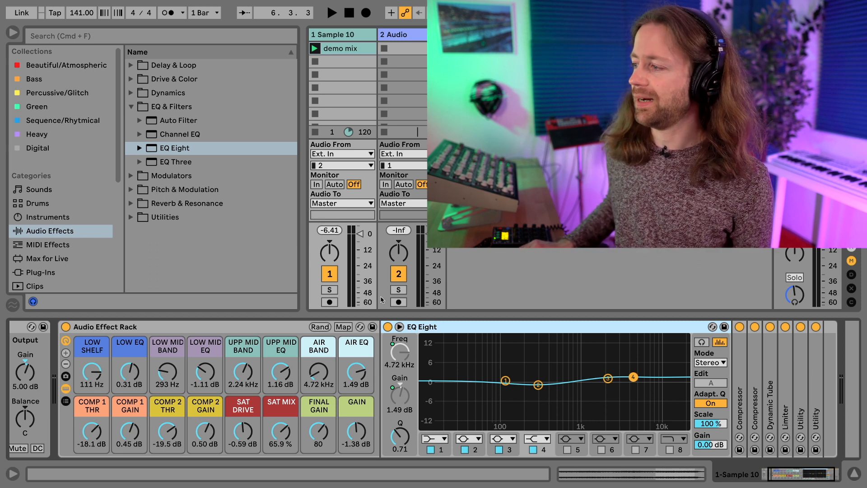
In the macro mappings list, set the LOW EQ mapping range to -15.0 dB min and 15.0 dB max
left_click(343, 327)
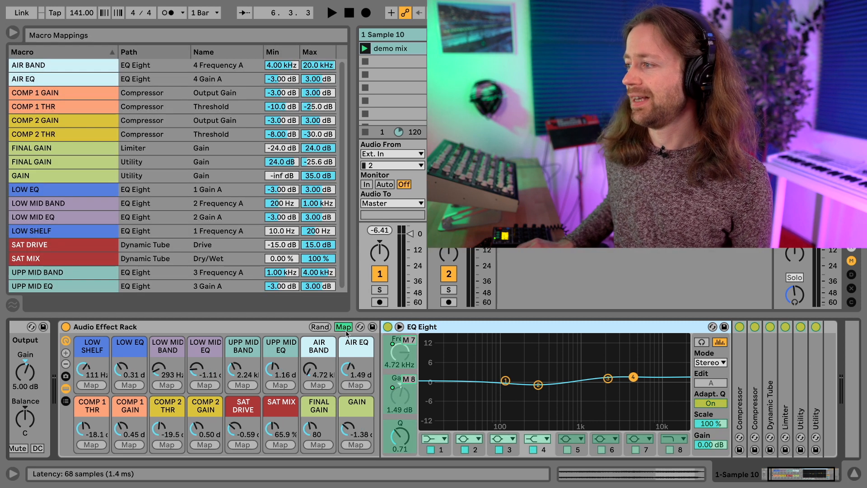
left_click(287, 229)
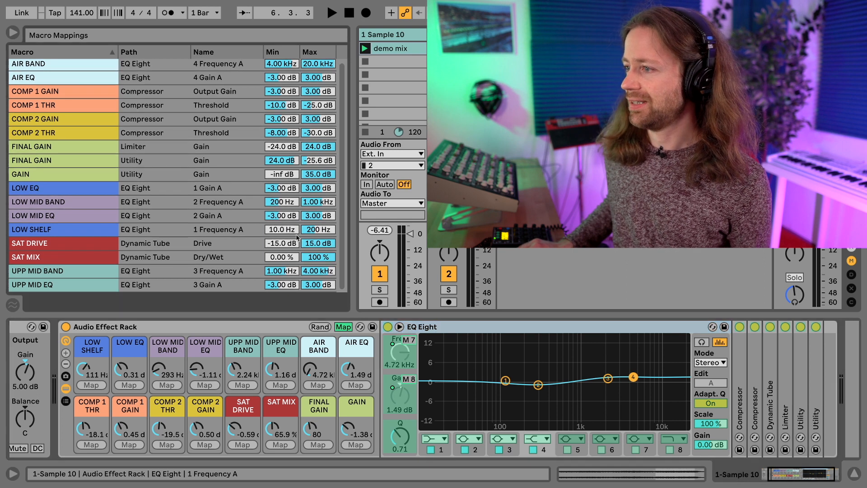
left_click(90, 234)
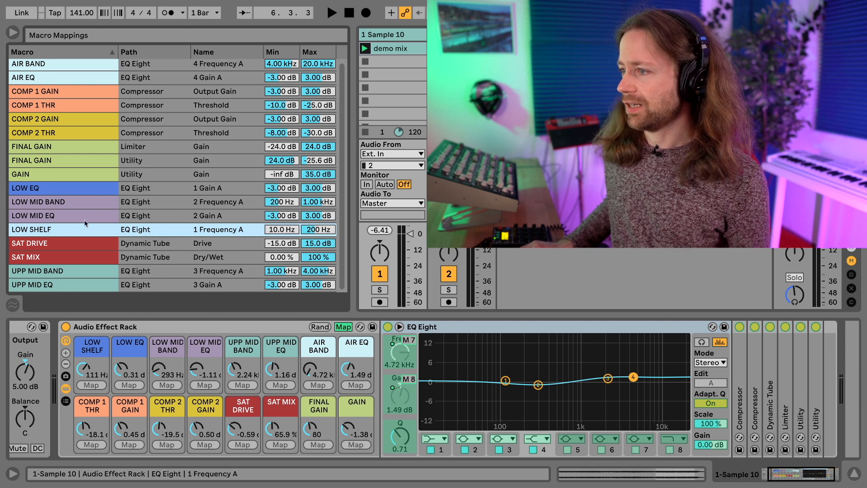
left_click(82, 189)
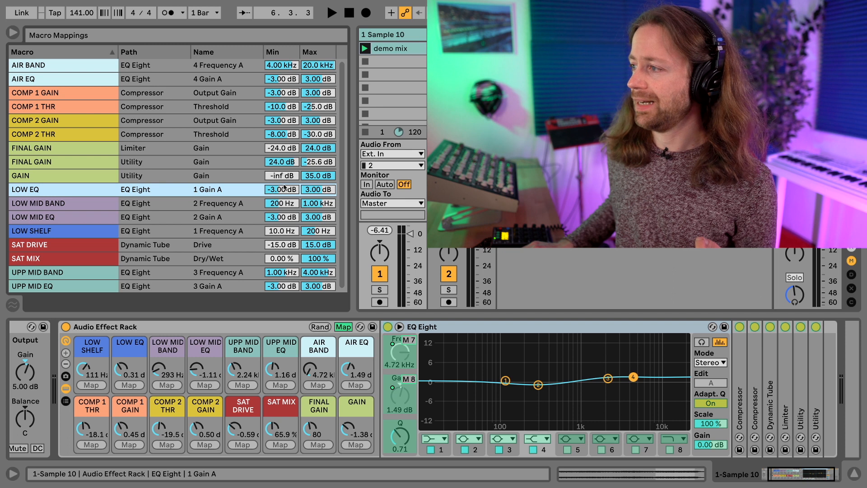
left_click_drag(283, 186, 283, 222)
left_click_drag(316, 192, 315, 156)
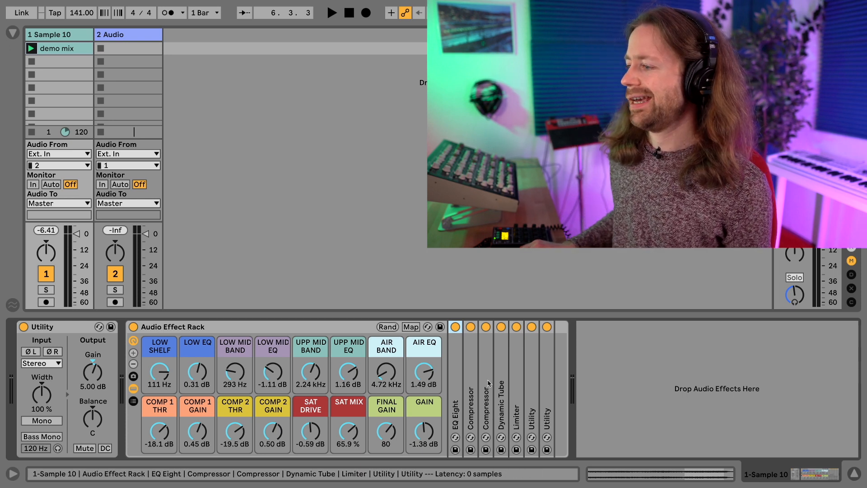
Expand the rack's first Compressor to view its -18.1 dB threshold and 1.47:1 ratio
double_click(472, 380)
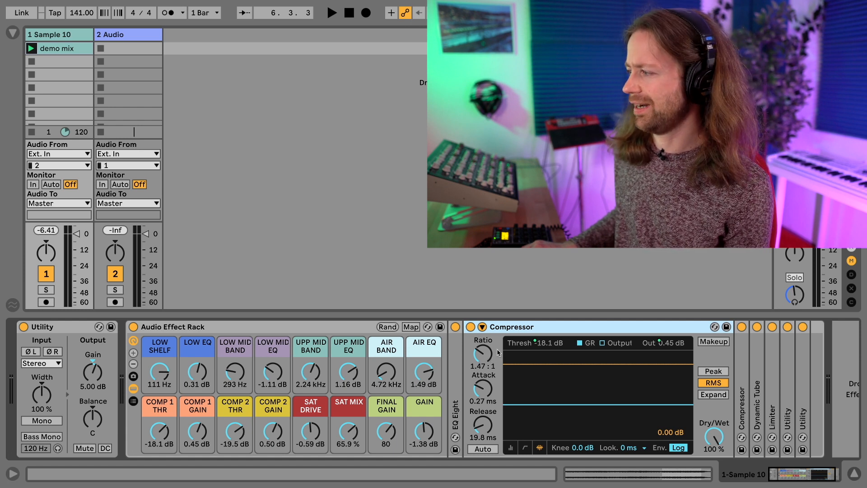
Fold the first Compressor and unfold the second Compressor to view its settings
double_click(503, 326)
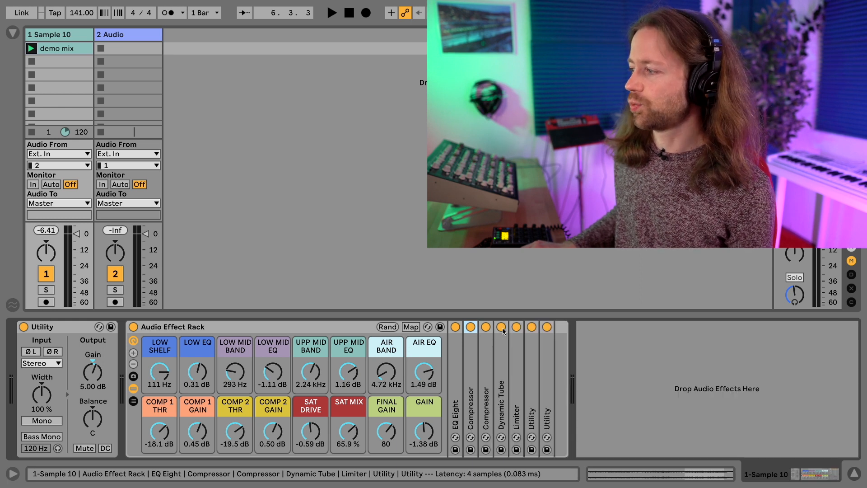
double_click(486, 354)
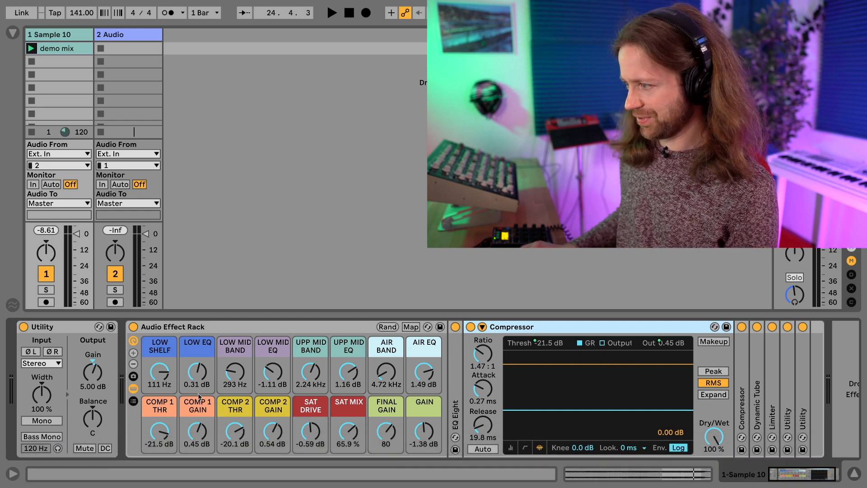
Show the Macro Mappings list and inspect the COMP 1 GAIN mapping range
left_click(411, 327)
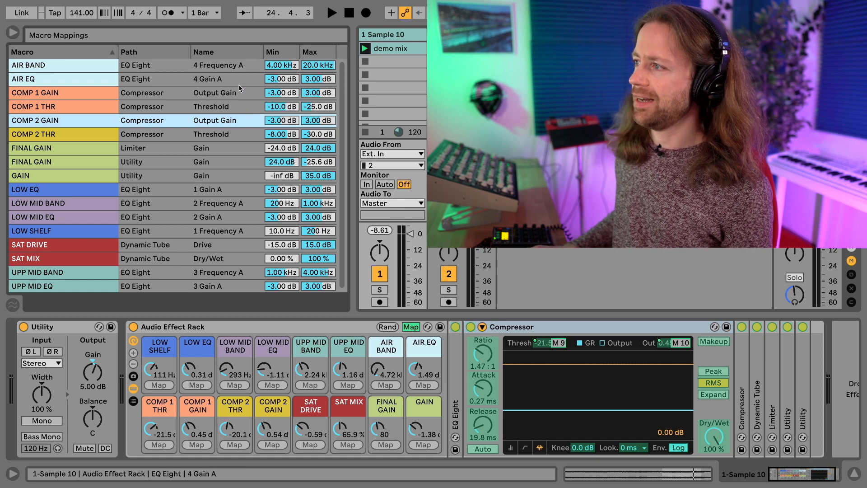
left_click(243, 94)
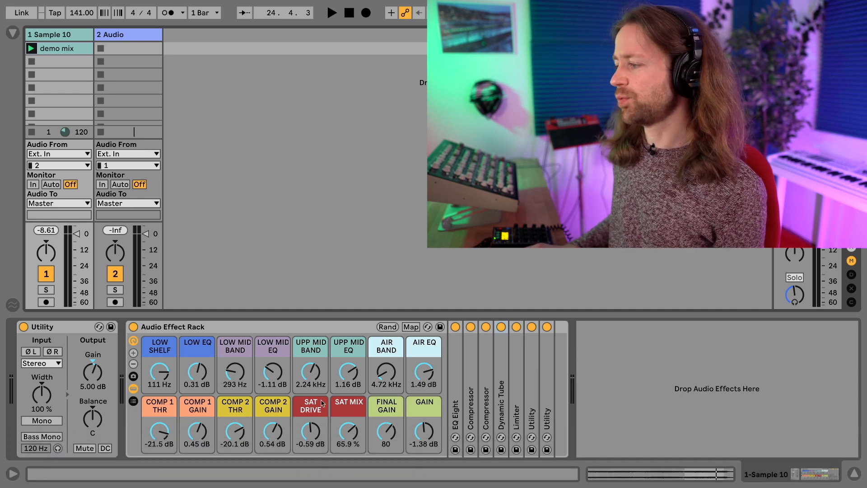
Unfold the Dynamic Tube saturation device and audition the mix with a brief playback
double_click(502, 368)
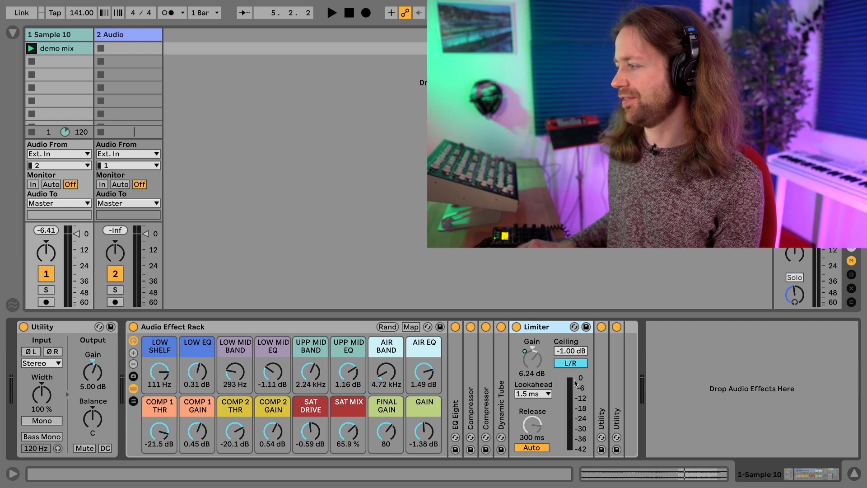
key("space")
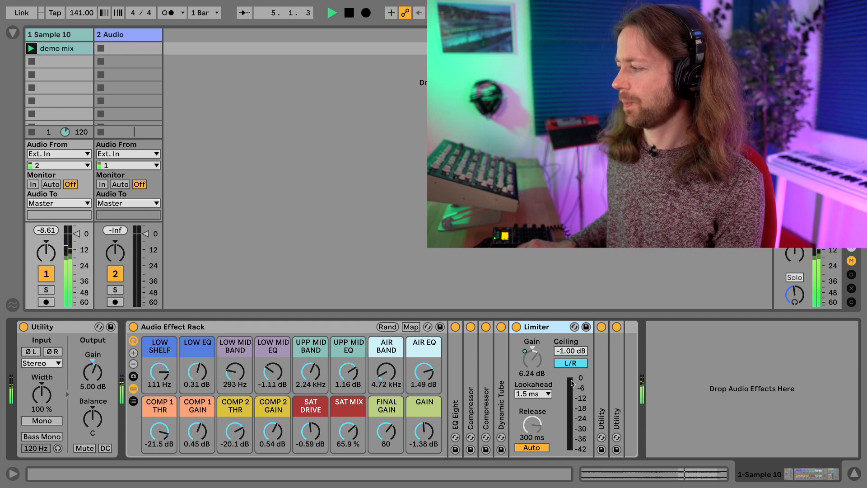
key("space")
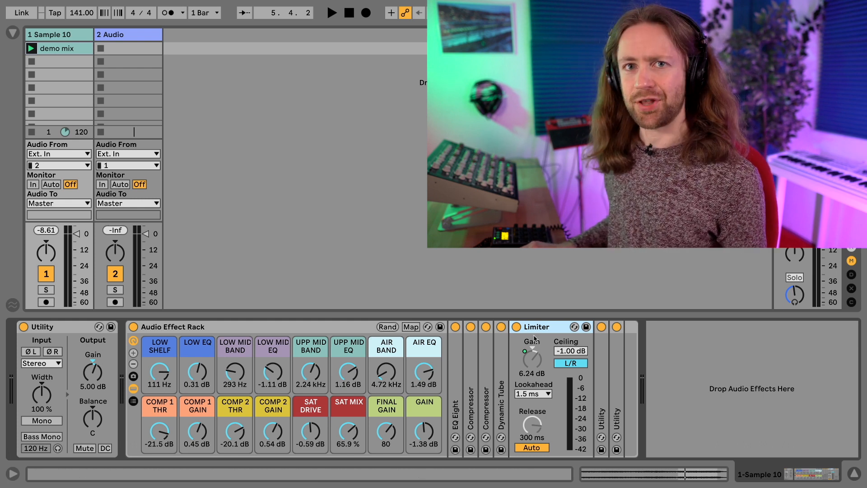
Unfold the last Utility at -6.23 dB gain and reopen Macro Mappings to check FINAL GAIN
double_click(600, 361)
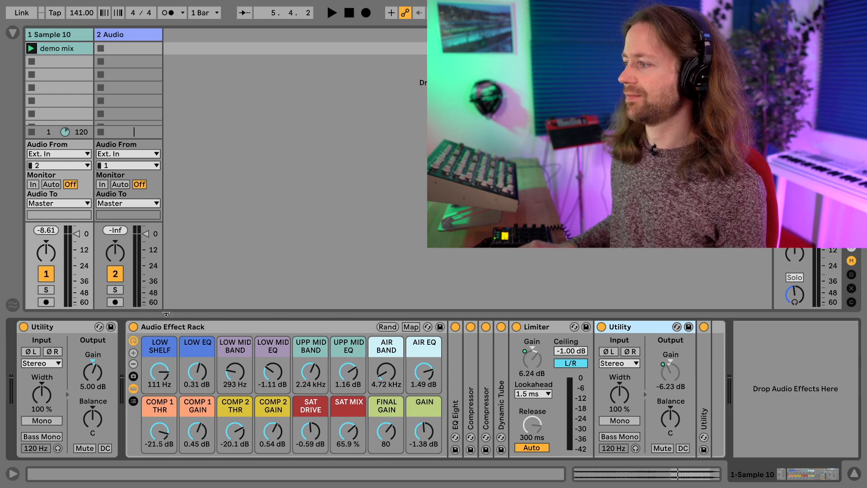
left_click(13, 33)
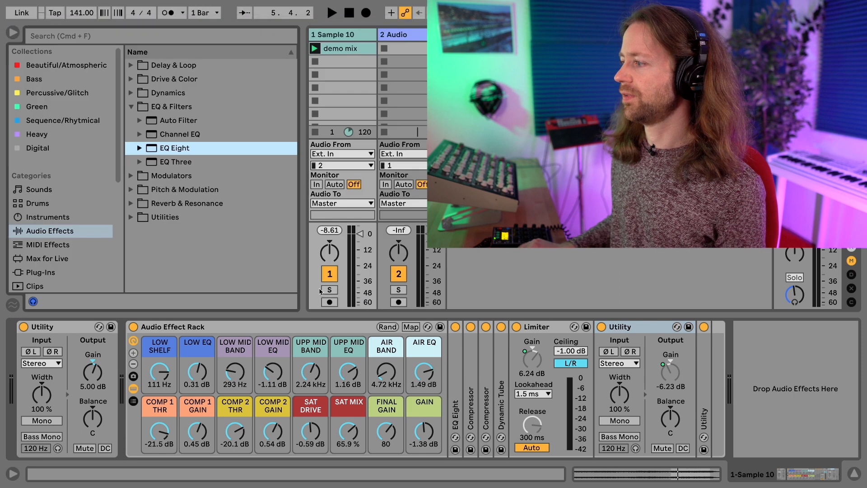
left_click(411, 327)
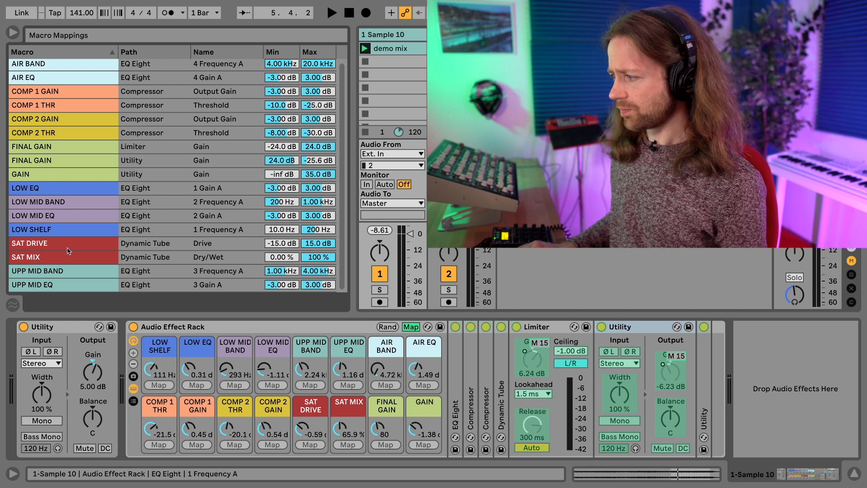
Turn FINAL GAIN to 127, driving Limiter gain to 24.0 dB and Utility to -25.6 dB
left_click(57, 147)
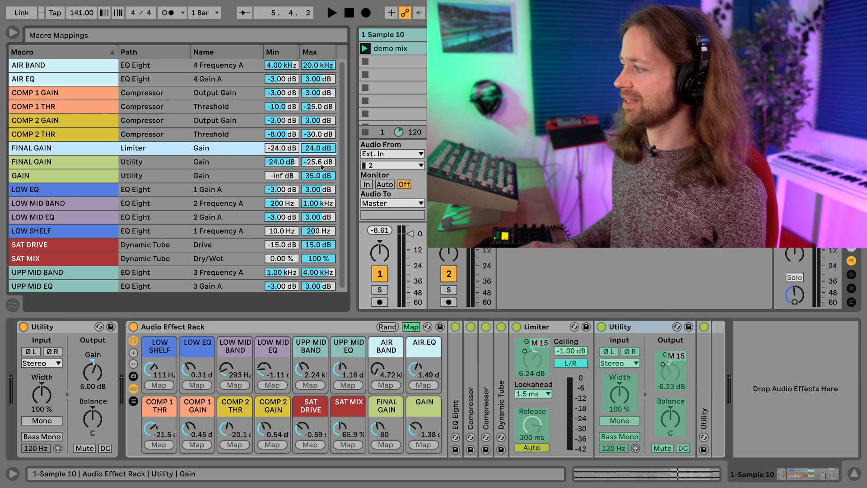
left_click(13, 33)
left_click_drag(381, 429, 380, 393)
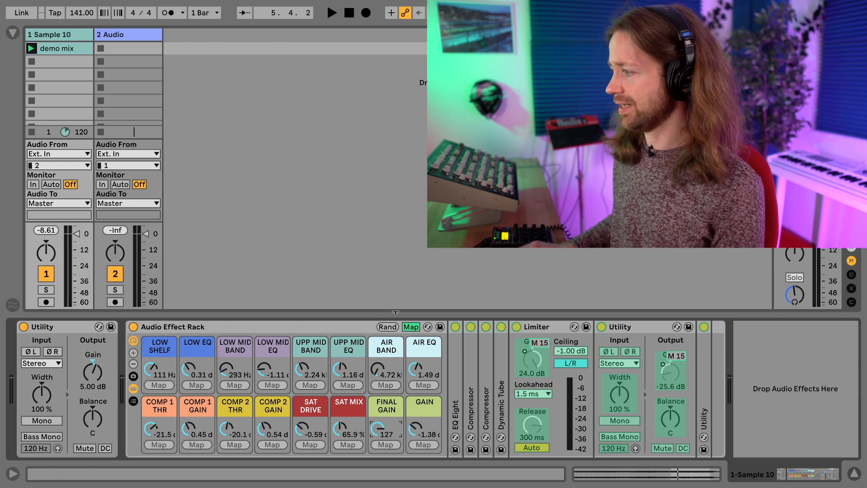
left_click(411, 326)
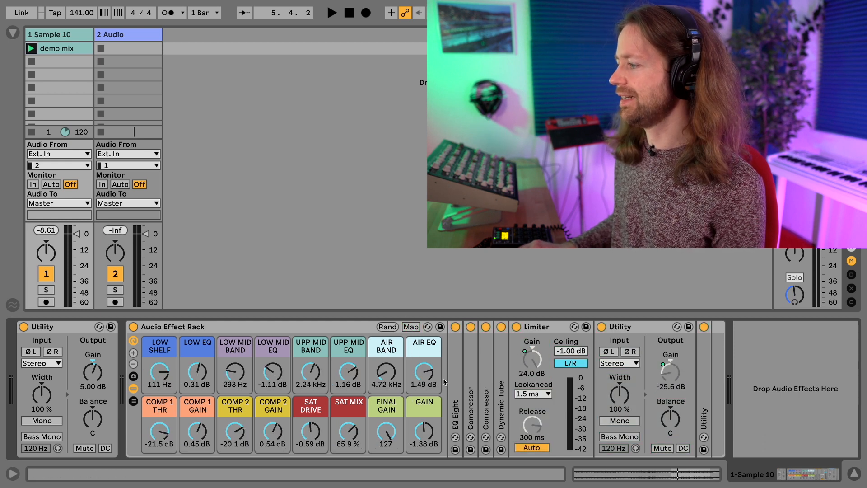
While playing, lower FINAL GAIN to 75 (Limiter 4.35 dB, Utility -4.34 dB) and set the Limiter to Stereo
left_click(386, 431)
key("space")
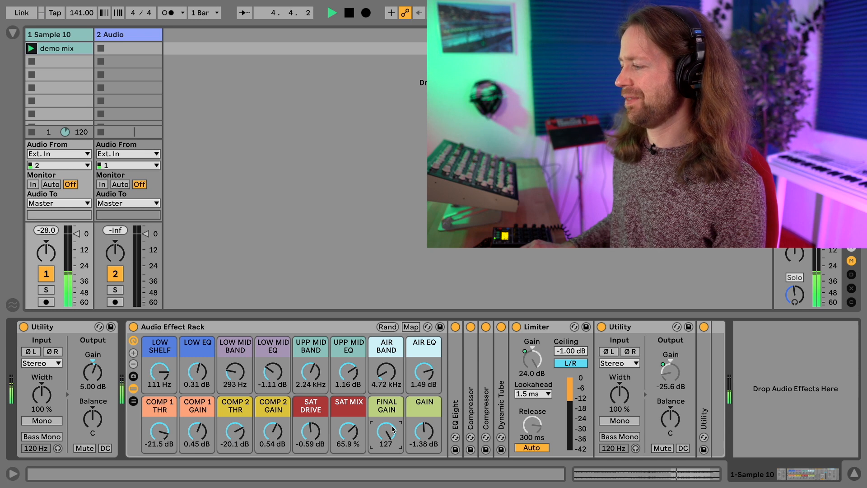
mouse_move(393, 434)
left_mouse_down()
mouse_move(393, 460)
mouse_move(385, 435)
left_mouse_up()
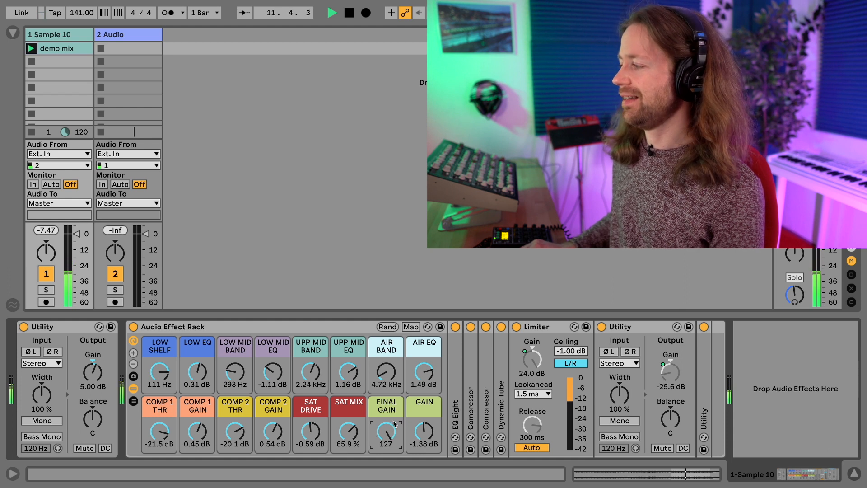
key("space")
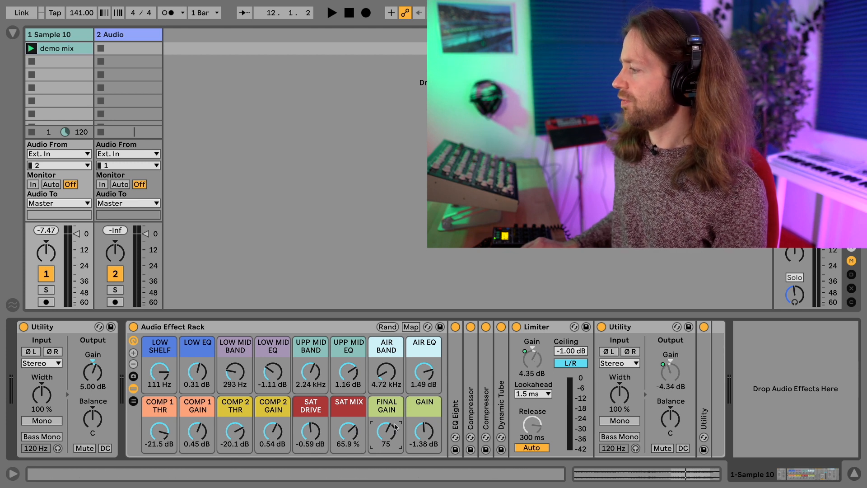
left_click(583, 366)
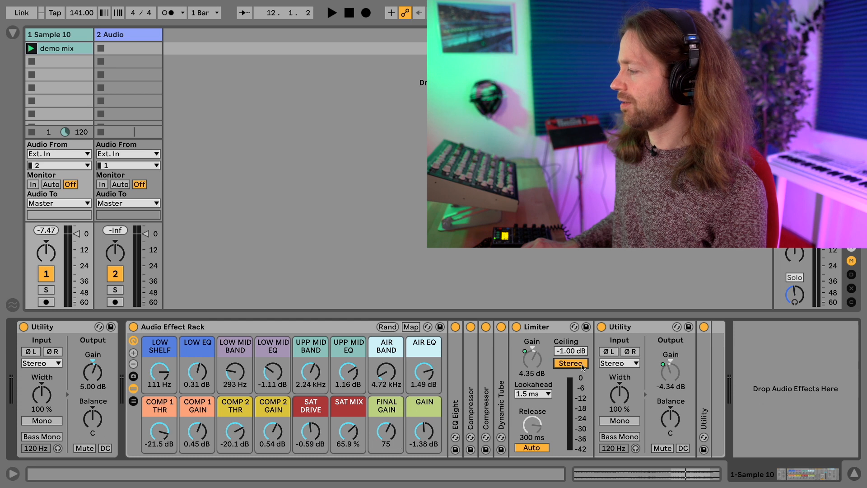
Return the Limiter to L/R mode and unfold the last Utility, which shows -1.38 dB gain
left_click(584, 367)
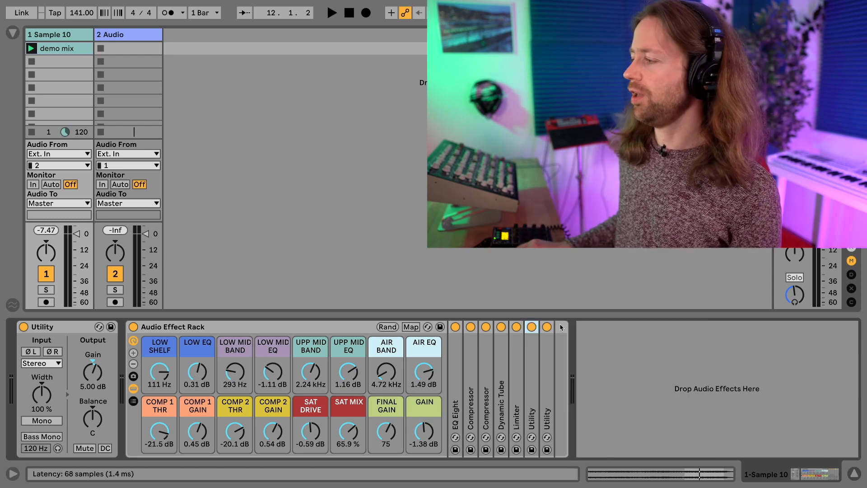
double_click(549, 369)
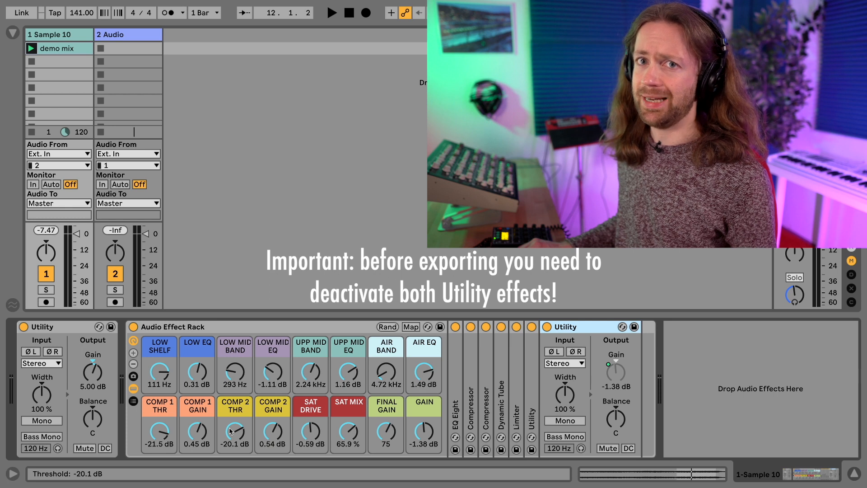
Play the mix and A/B the whole effect rack by bypassing and re-enabling it
key("space")
left_click(133, 327)
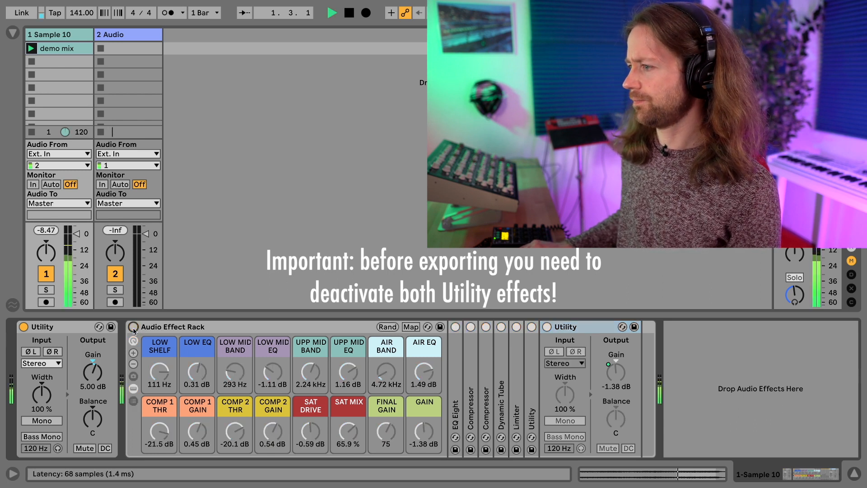
left_click(133, 327)
key("space")
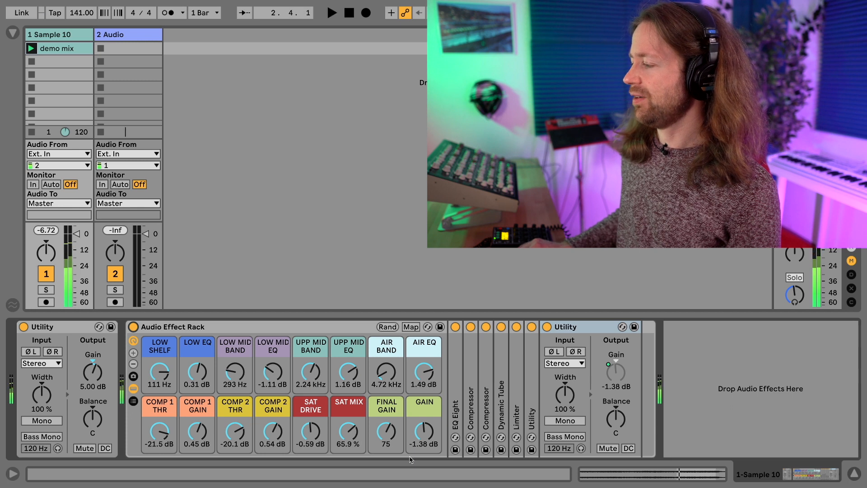
Reset the GAIN macro to 0.00 dB, then A/B the rack again during playback
double_click(425, 437)
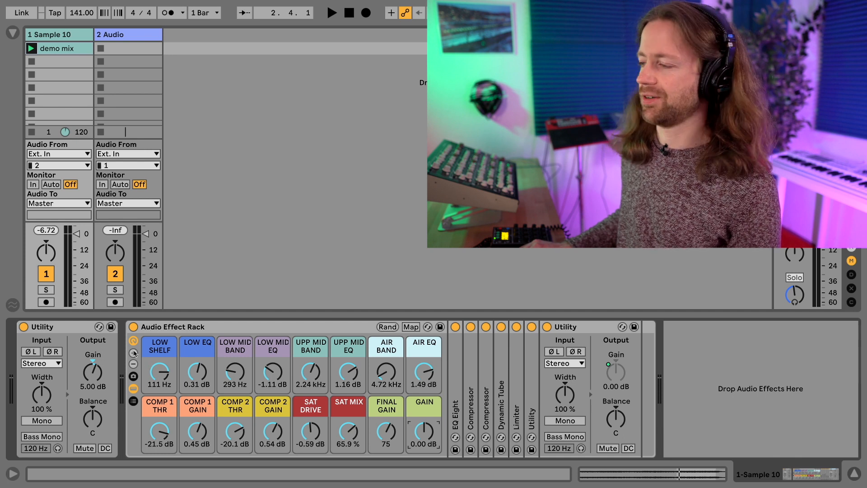
key("space")
left_click(133, 326)
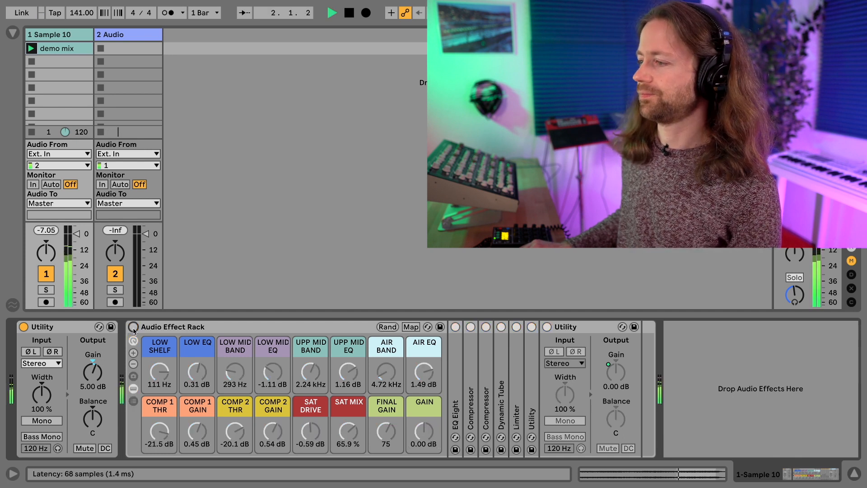
left_click(133, 328)
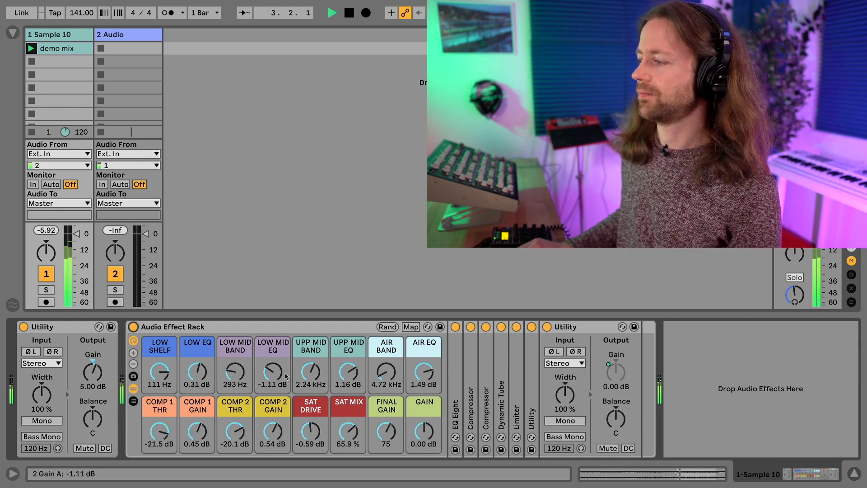
key("space")
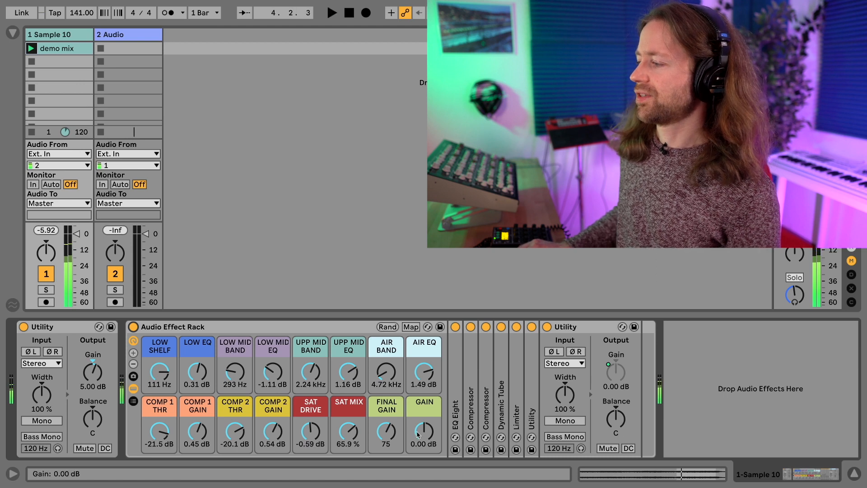